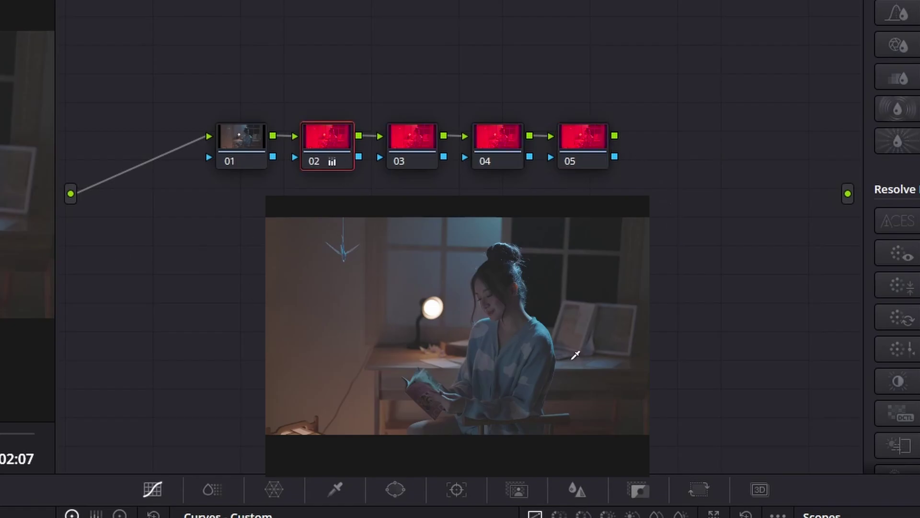
- Connect node 05 to the graph's final output and reset the grade on node 02
left_click_drag(615, 136, 744, 181)
left_click_drag(615, 136, 847, 194)
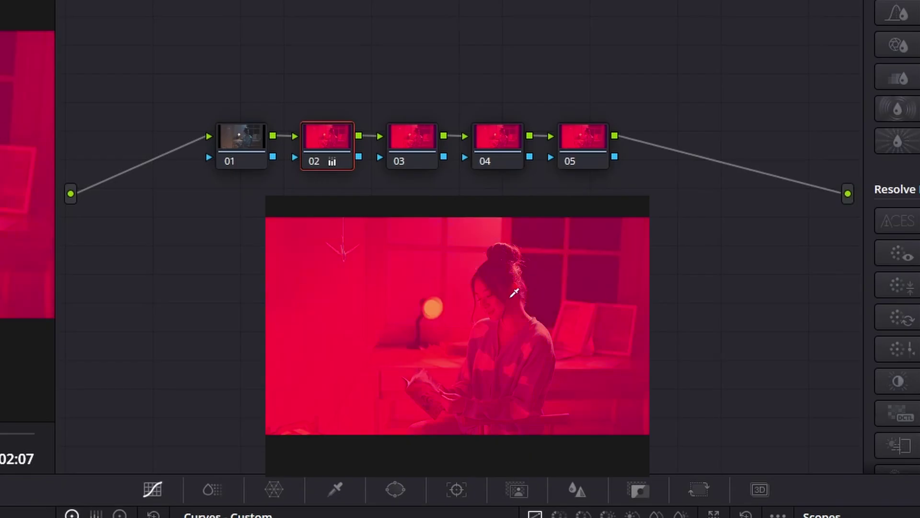
right_click(357, 162)
left_click(364, 159)
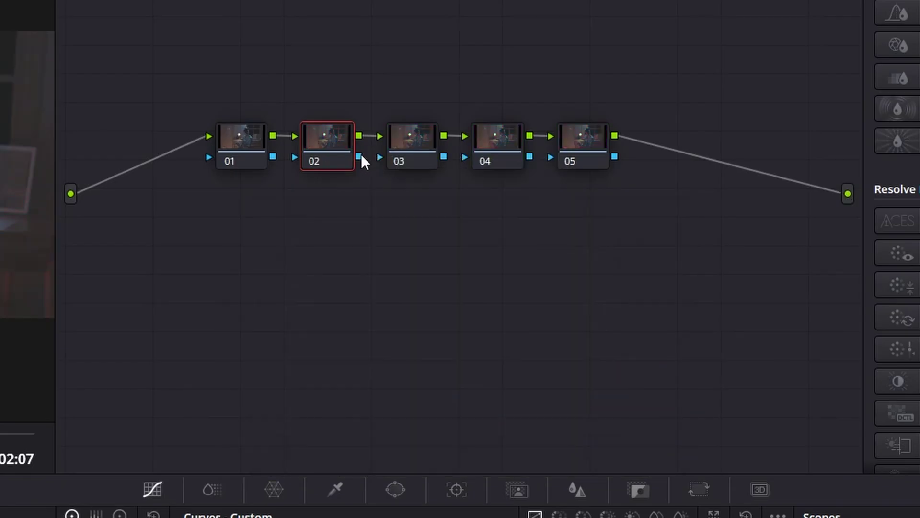
- Delete nodes 02 to 05 so only node 01 remains between the source and the output
left_click_drag(320, 68, 620, 203)
key("Delete")
left_click_drag(231, 146, 277, 140)
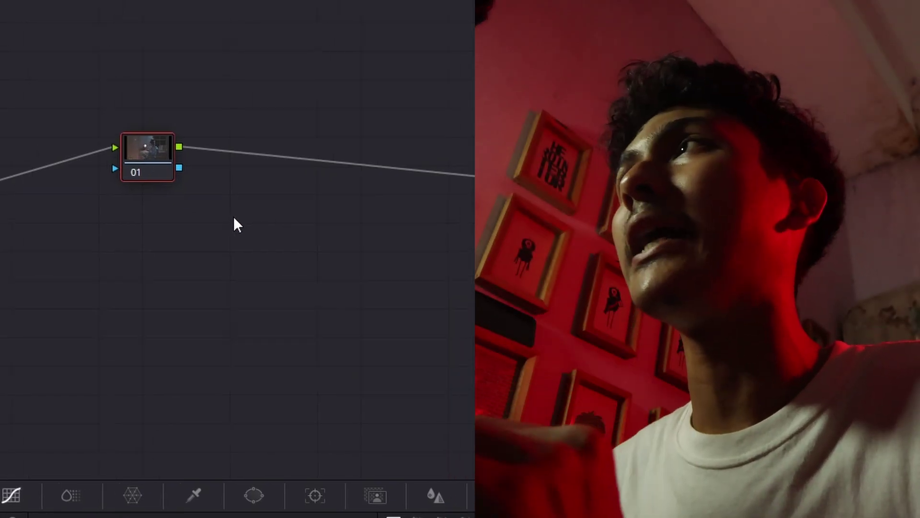
left_click(352, 21)
left_click(351, 21)
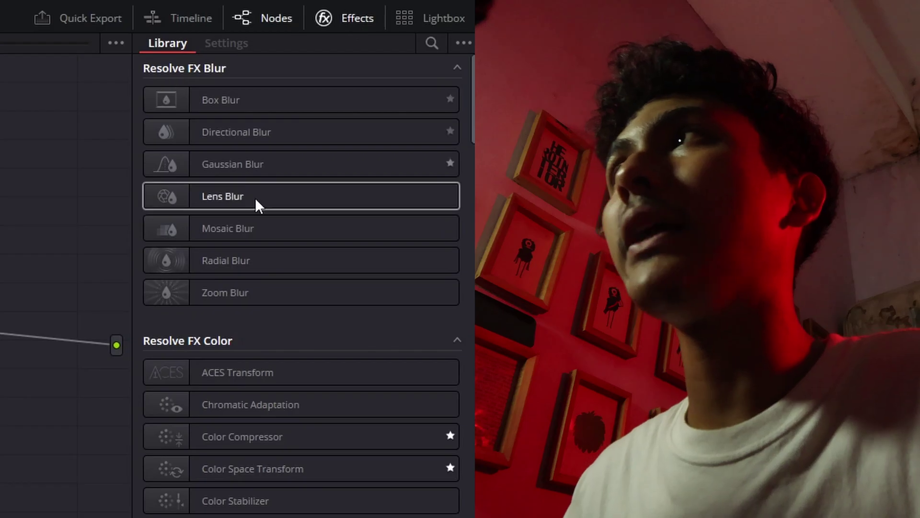
left_click_drag(278, 90, 173, 153)
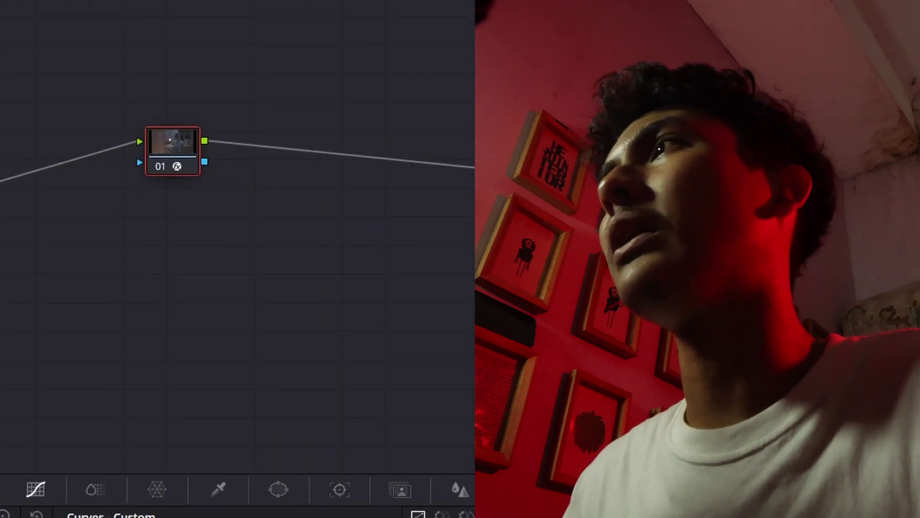
key("ctrl+z")
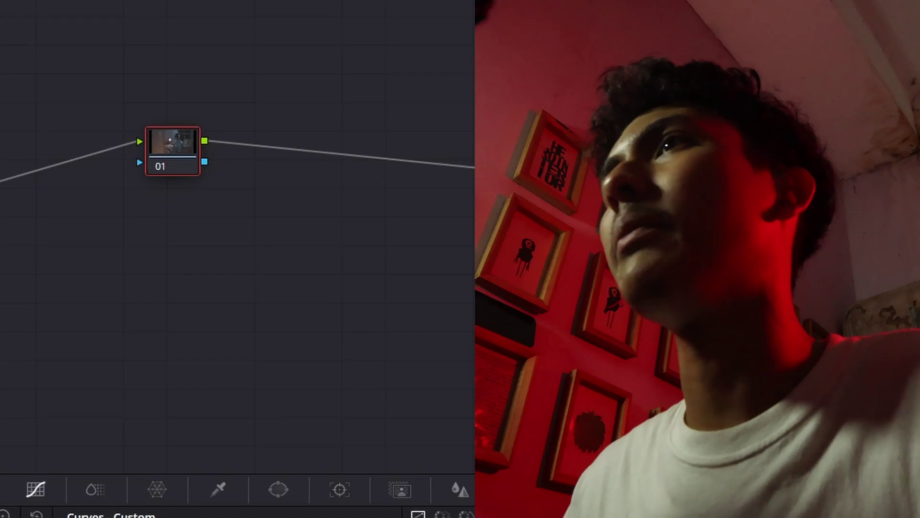
left_click_drag(472, 168, 149, 146)
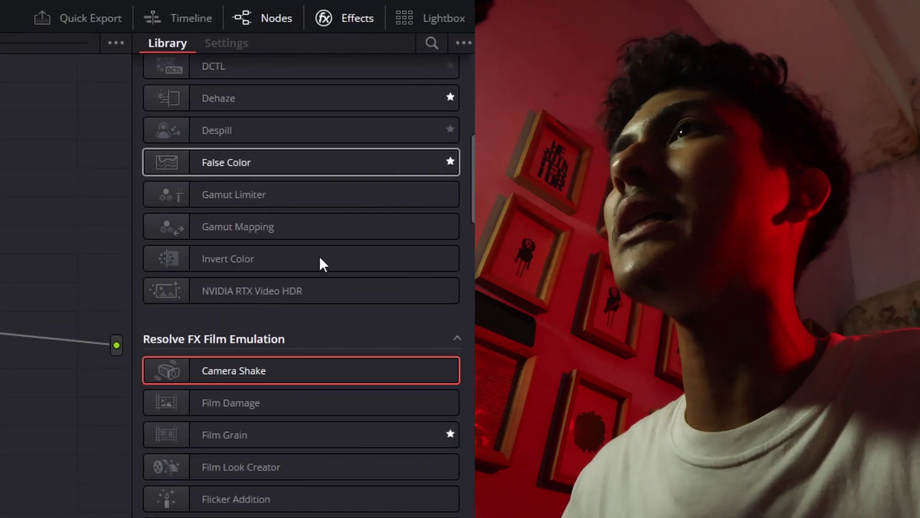
scroll(319, 263, "down", 8)
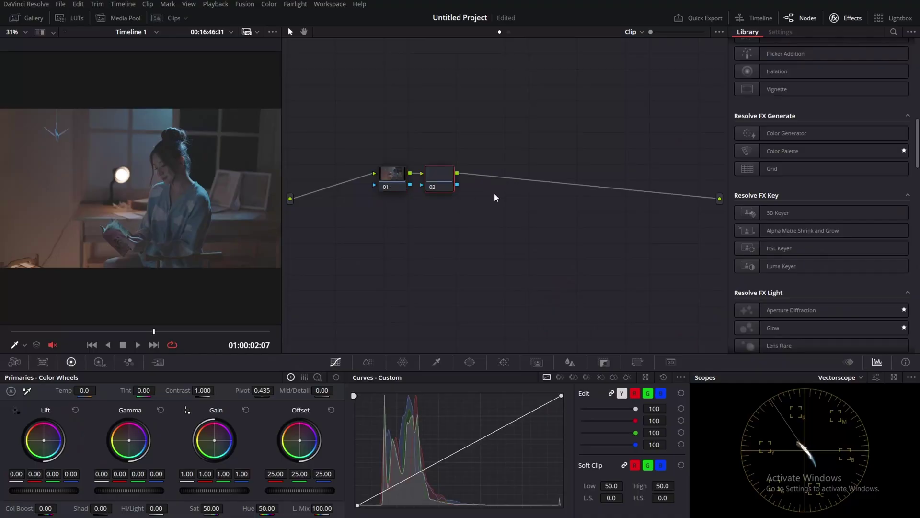
- Add a second serial node and apply the Color Space Transform effect to the first node, CST in
key("alt+s")
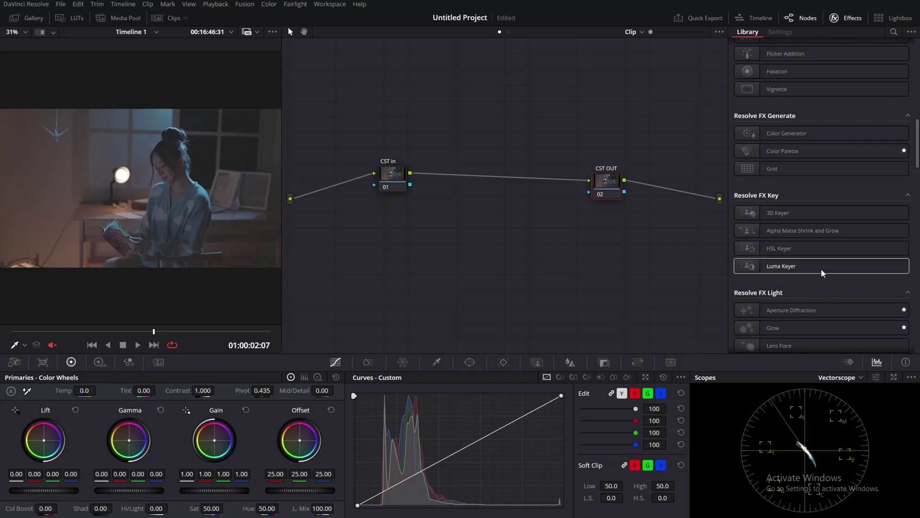
scroll(822, 269, "up", 5)
scroll(815, 175, "down", 14)
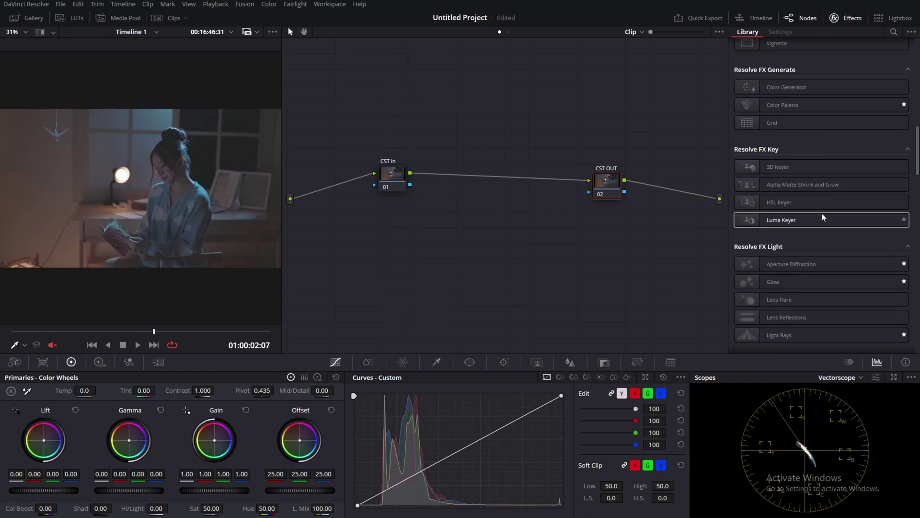
scroll(813, 253, "up", 15)
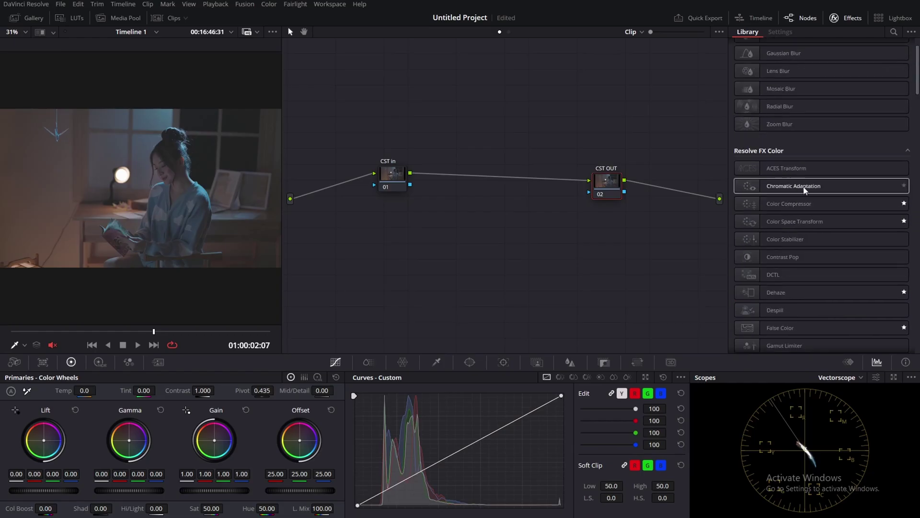
left_click_drag(803, 189, 851, 184)
left_click_drag(812, 224, 390, 173)
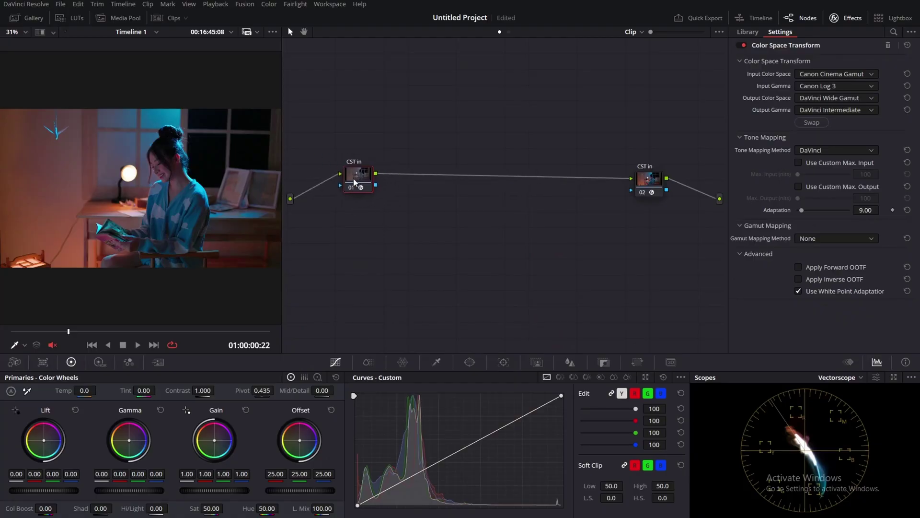
- Move the last node closer to the output and add a serial node after CST in
left_click_drag(647, 181, 664, 182)
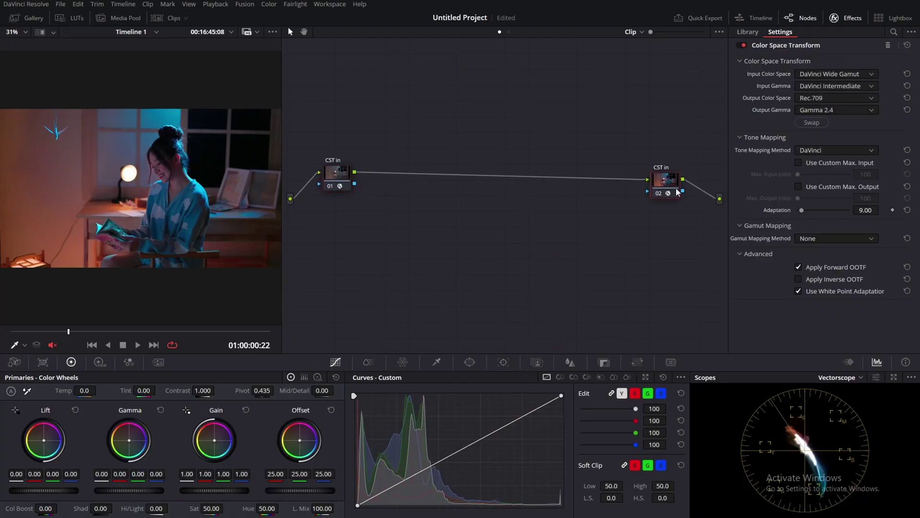
left_click(334, 174)
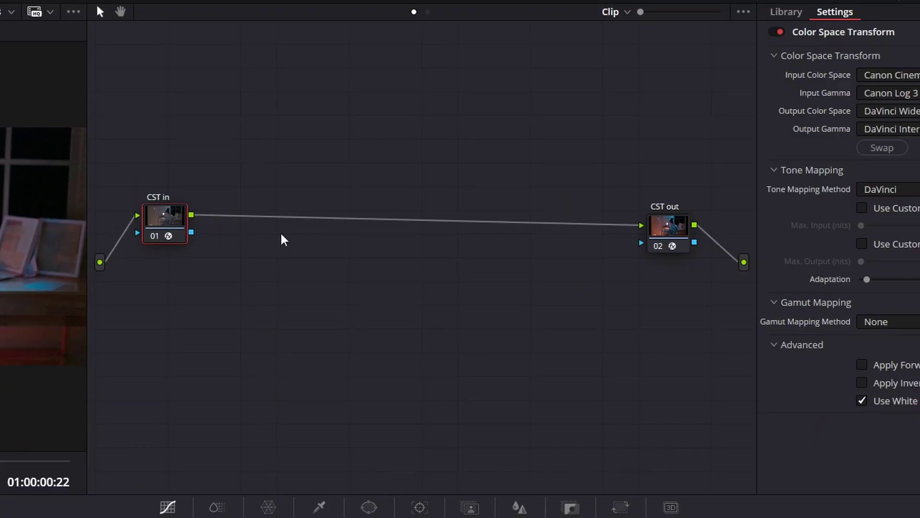
key("alt+s")
left_click_drag(235, 217, 268, 215)
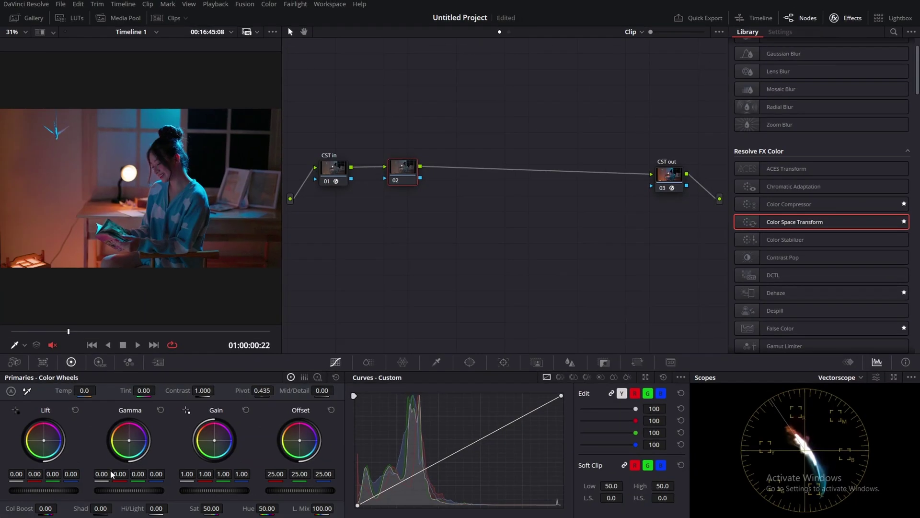
- On the new node 02, set master gamma to 0.03 and master gain to 1.14, and lower the master lift slightly
left_click_drag(129, 490, 134, 490)
left_click_drag(193, 473, 205, 474)
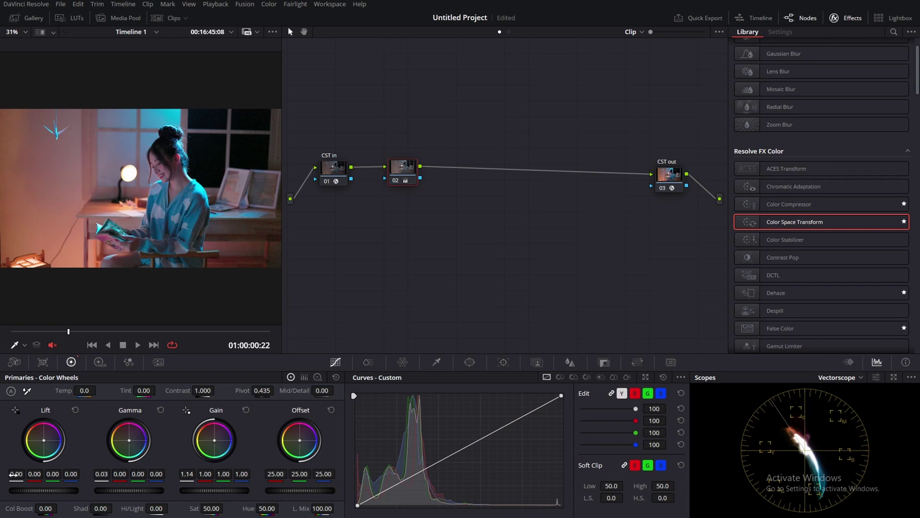
left_click_drag(14, 474, 13, 474)
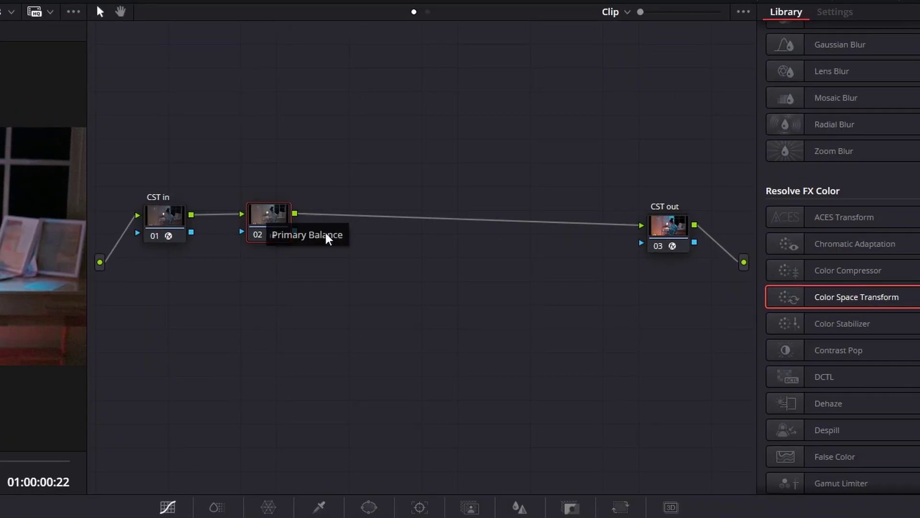
- Label node 02 Correcot and add a serial node labelled Skin after it
type("Correcot")
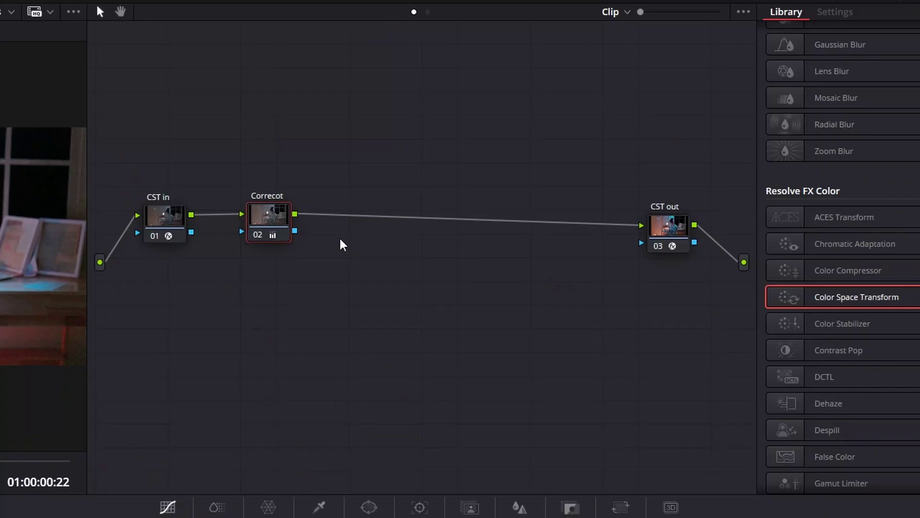
key("alt+s")
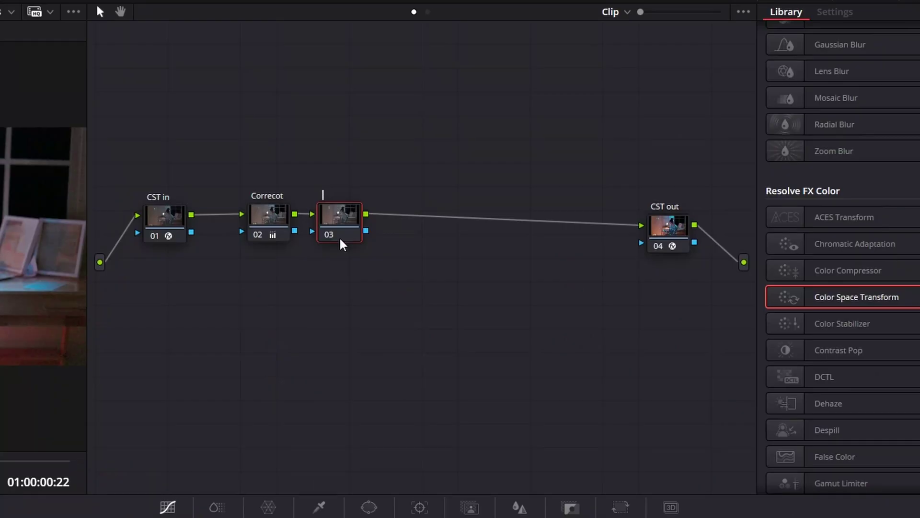
type("Skin")
key("Return")
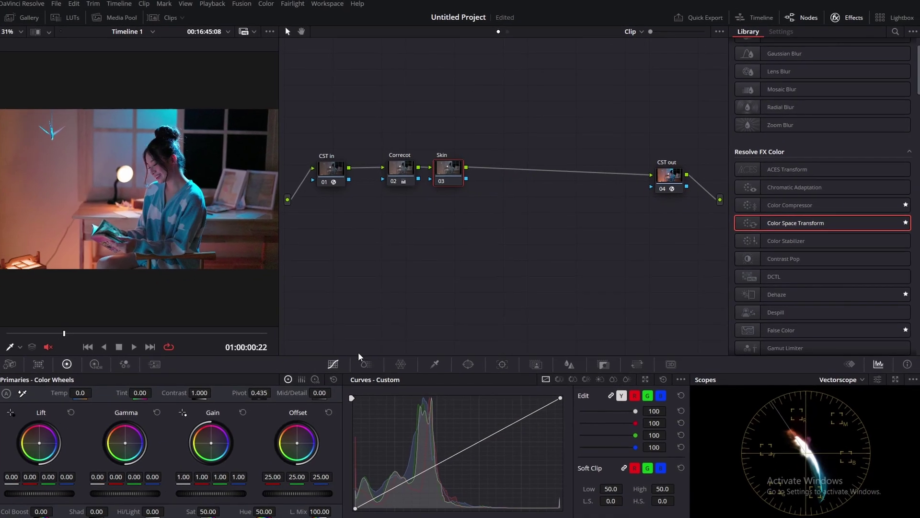
- Sample the woman's facial skin tone with the HSL qualifier on the Skin node
left_click(436, 364)
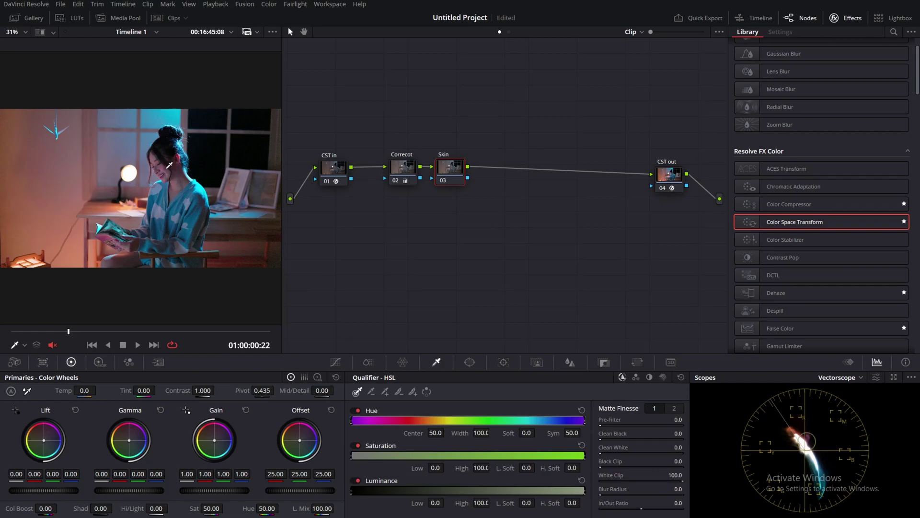
left_click(167, 165)
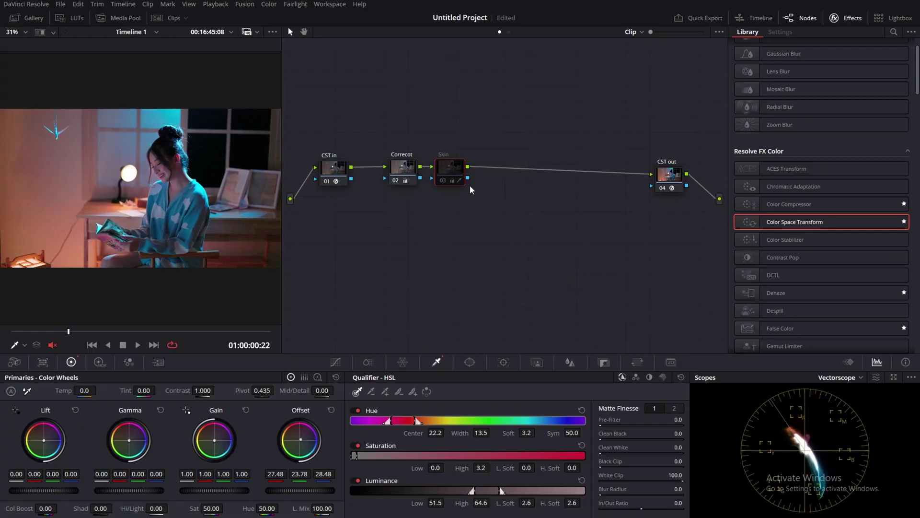
- Add a serial node after Skin and stack three layer nodes with it into a layer mixer
left_click(459, 165)
left_click_drag(459, 168, 442, 172)
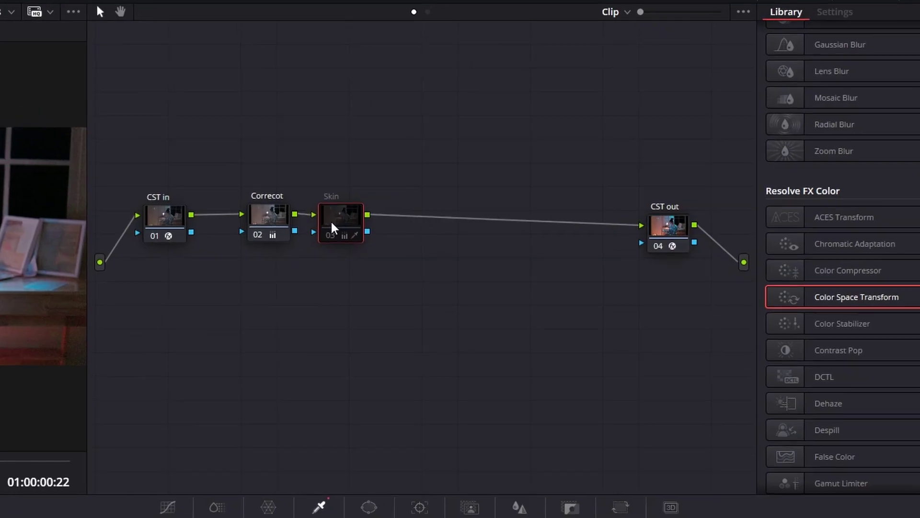
key("alt+s")
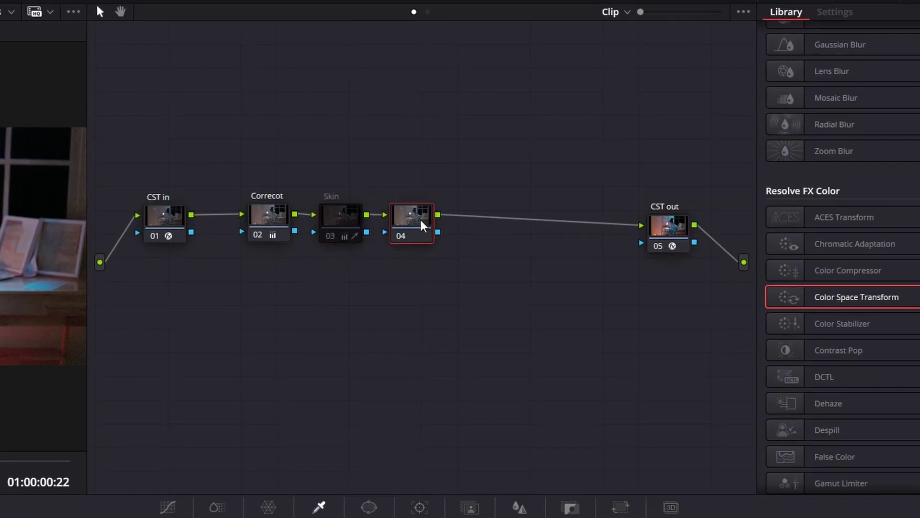
key("alt+l")
key("alt+l")
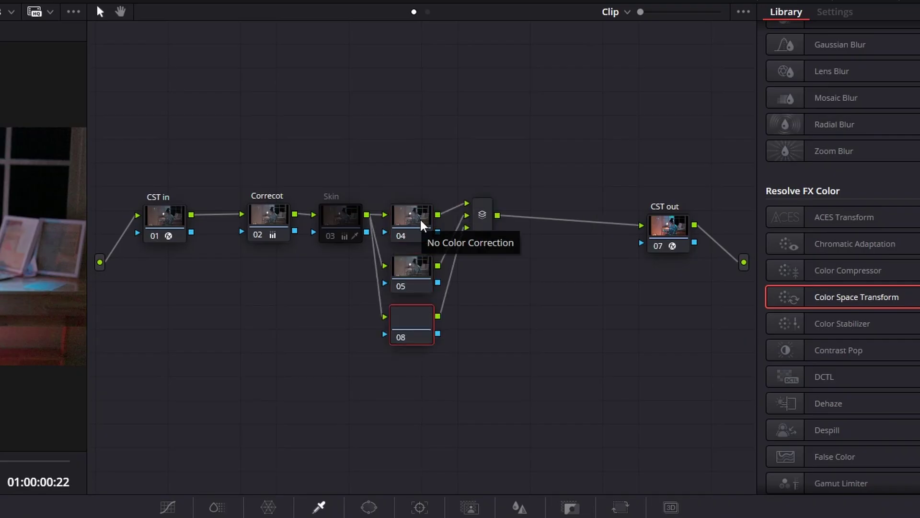
key("alt+l")
left_click_drag(424, 118, 416, 374)
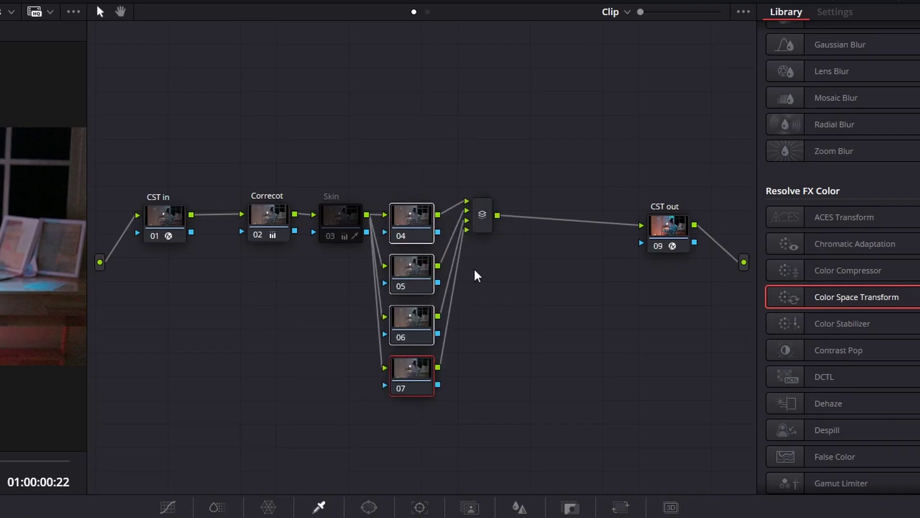
- Add a serial node after the layer mixer and two parallel nodes alongside it
left_click(484, 217)
left_click(404, 223)
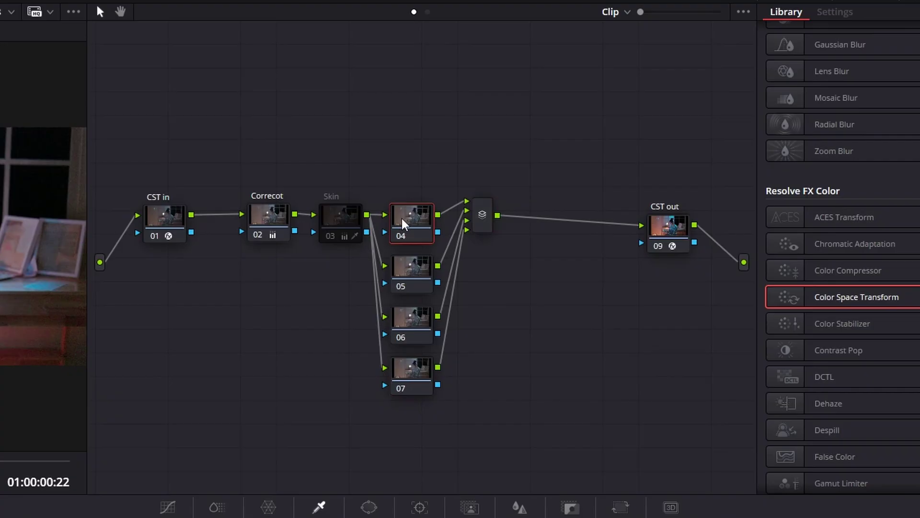
left_click(483, 225)
key("alt+s")
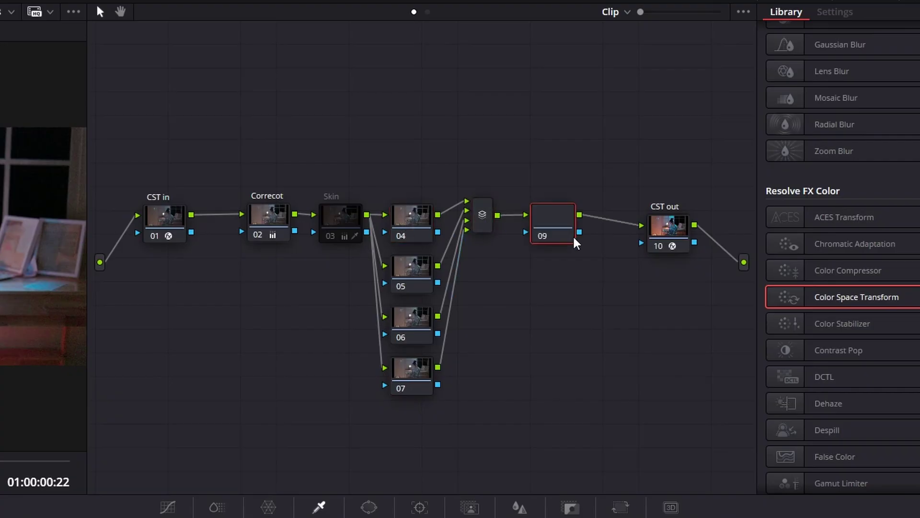
key("alt+p")
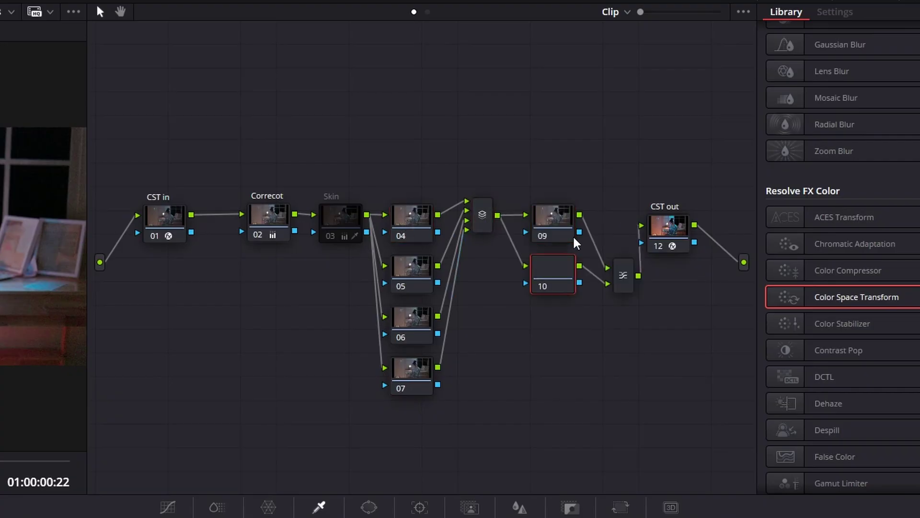
key("alt+p")
- Move the three parallel nodes 09 to 11 and their parallel mixer upward and closer to the layer mixer
left_click_drag(537, 171, 571, 367)
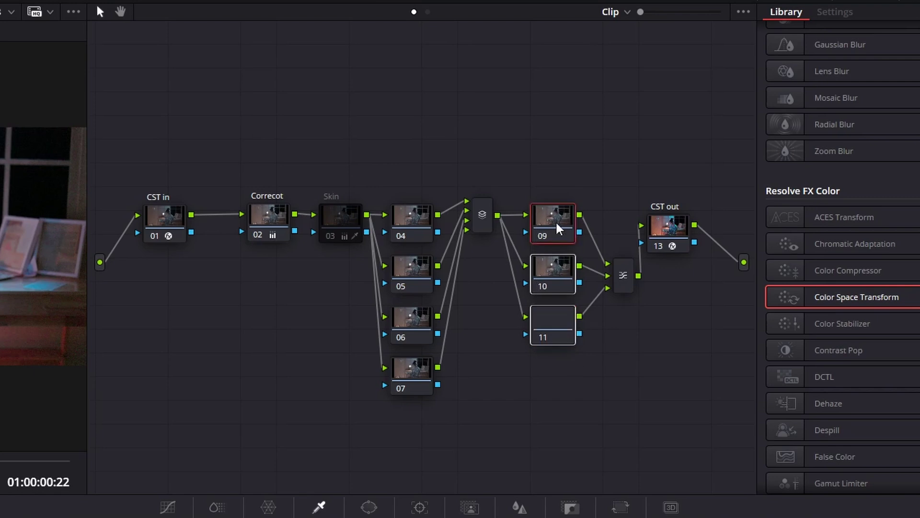
left_click_drag(556, 228, 540, 193)
left_click_drag(622, 283, 611, 225)
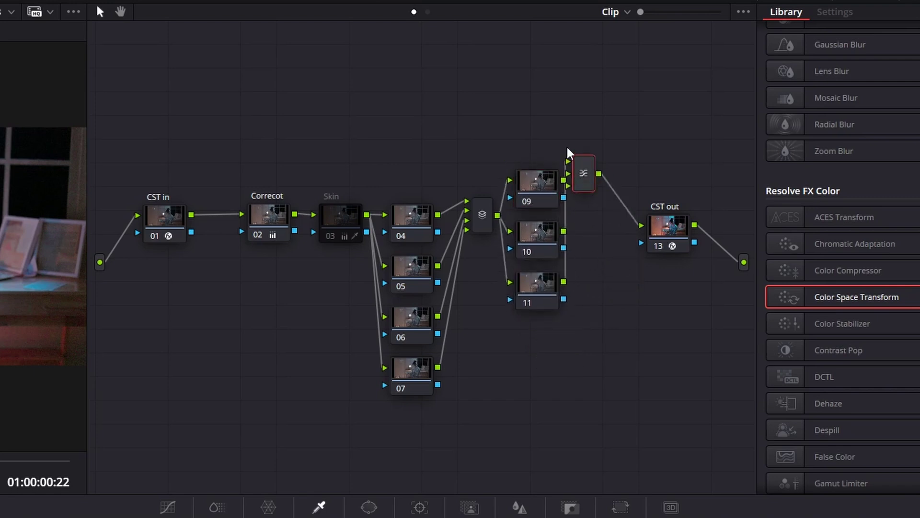
- Add a serial node after the parallel mixer and place it below the other grading nodes, which are moved up as a group
key("alt+s")
left_click_drag(446, 219, 560, 117)
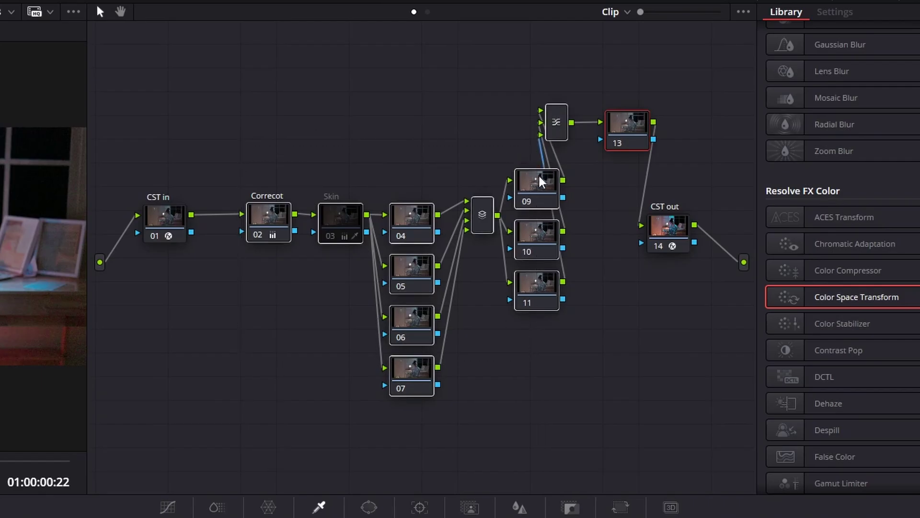
left_click_drag(542, 180, 529, 20)
left_click_drag(636, 126, 365, 364)
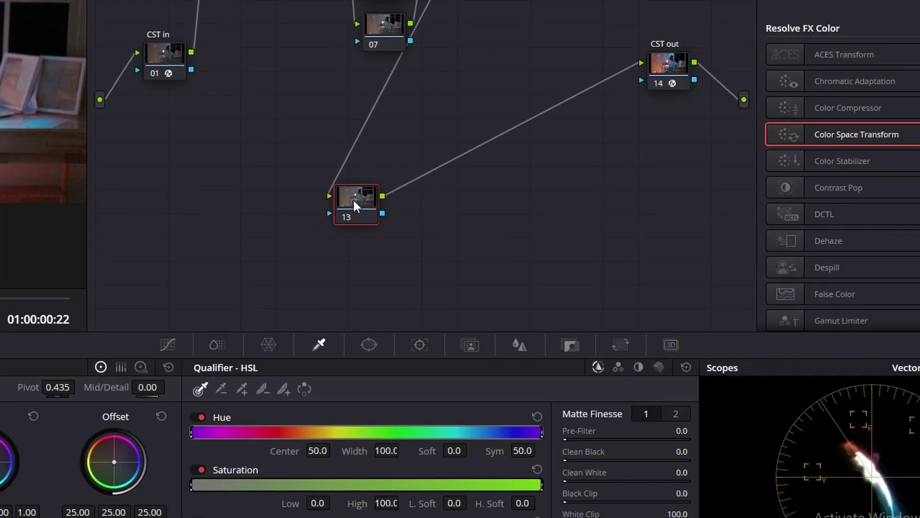
right_click(353, 361)
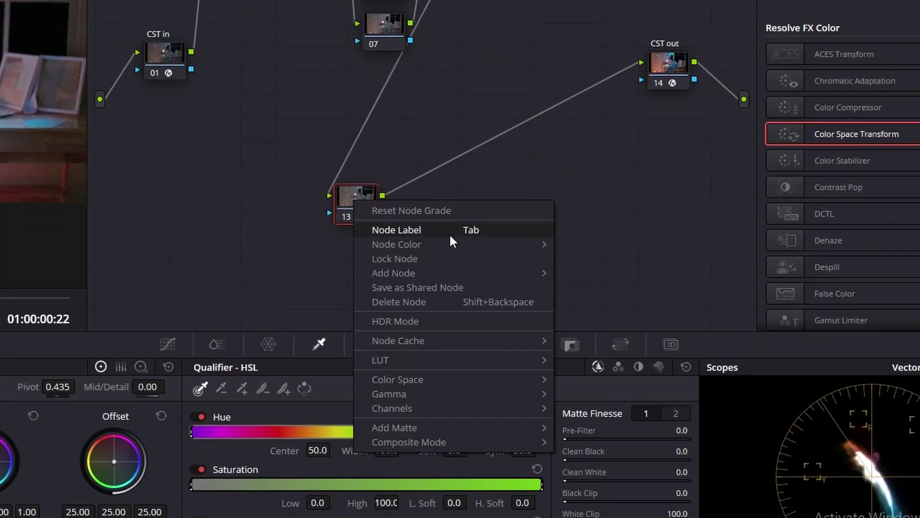
mouse_move(450, 246)
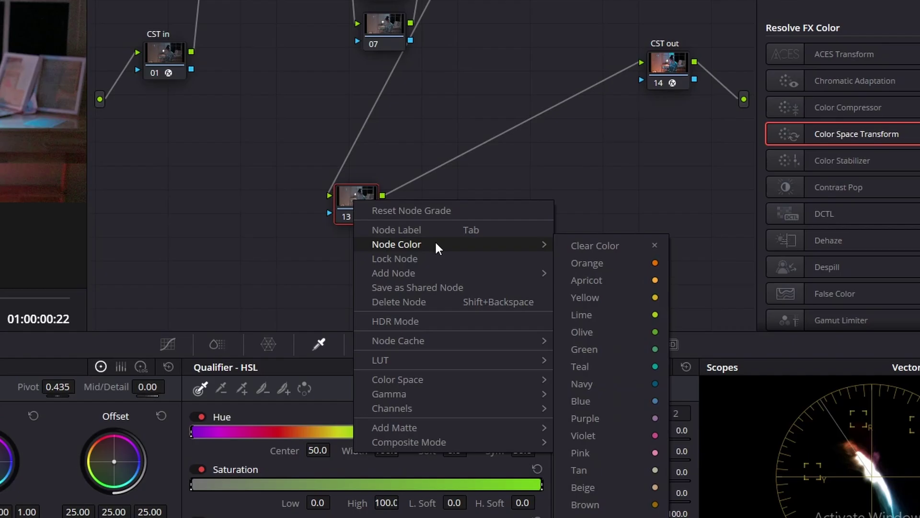
mouse_move(438, 271)
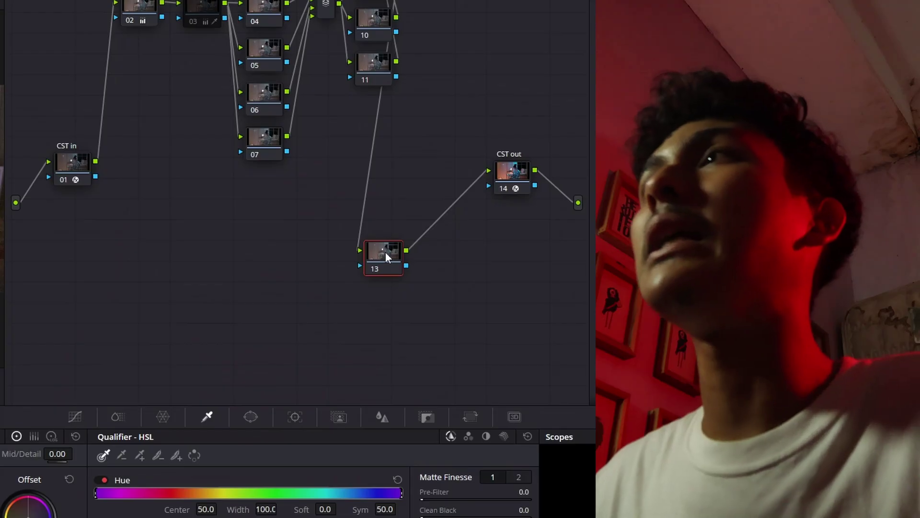
- Move node 13 next to CST out
left_click_drag(386, 252, 441, 176)
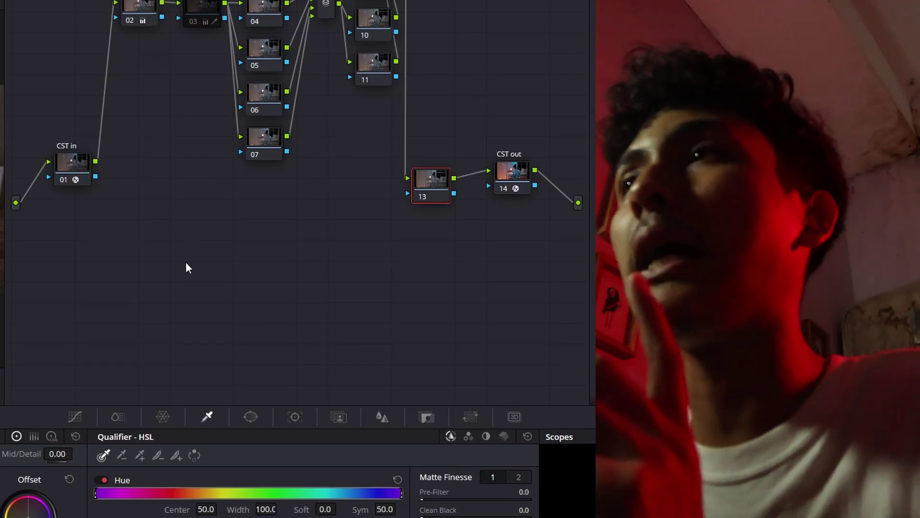
right_click(186, 268)
left_click(222, 406)
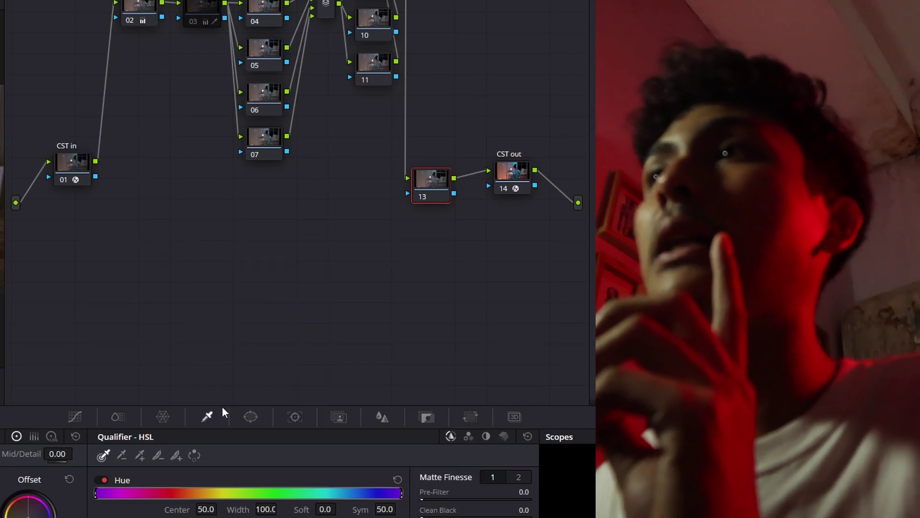
right_click(177, 305)
left_click(252, 456)
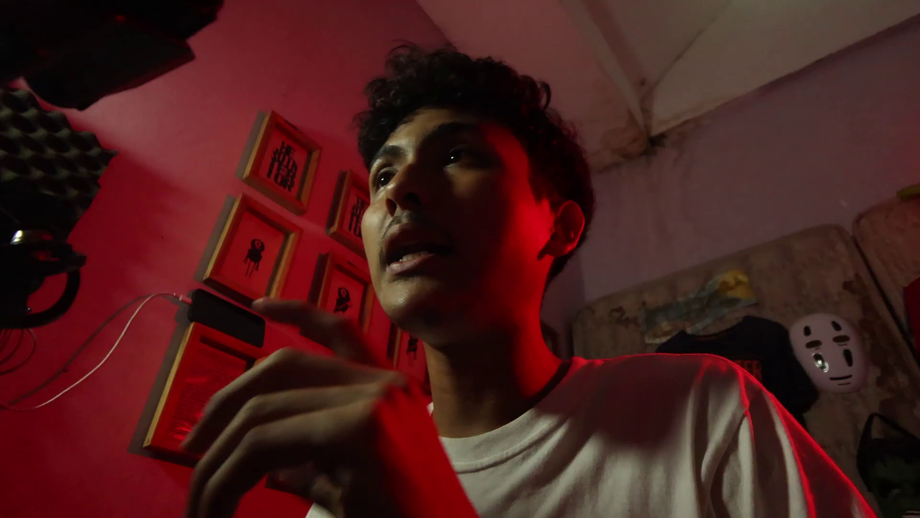